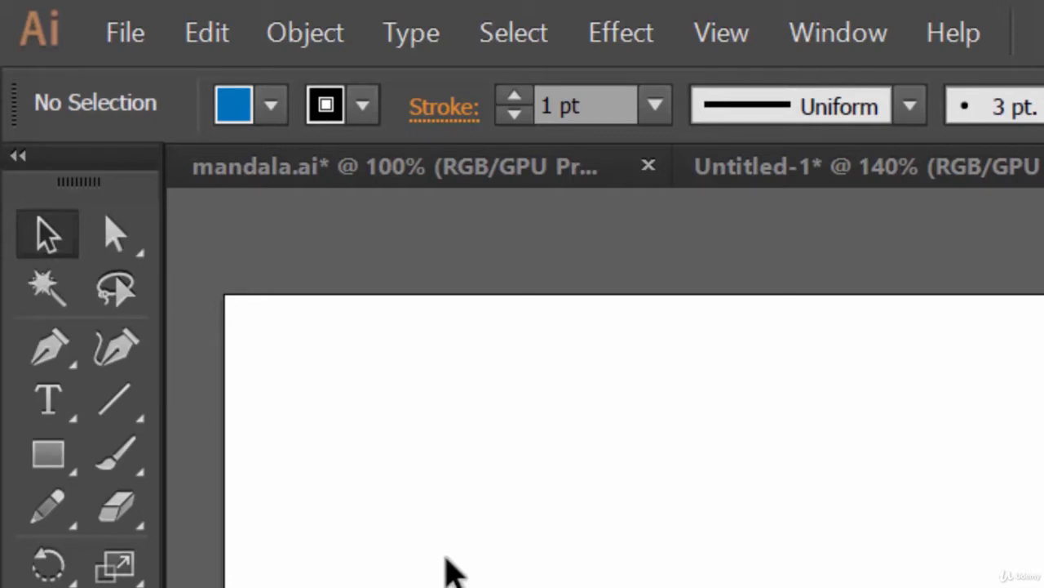
# - Draw a wide rectangle near the artboard's upper-left corner and reposition it with the Selection tool
pyautogui.click(51, 463)
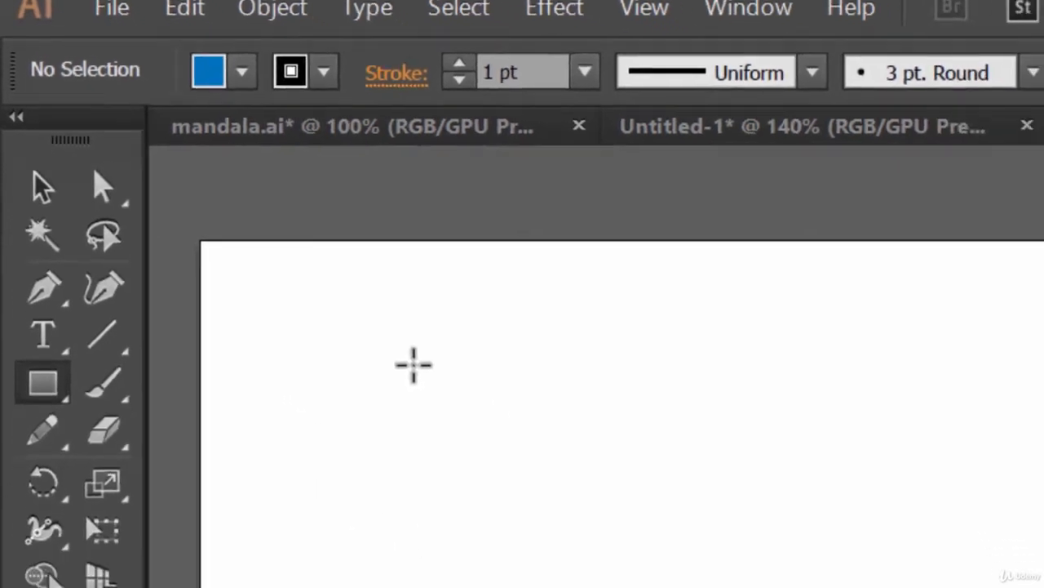
pyautogui.moveTo(438, 416); pyautogui.dragTo(788, 422)
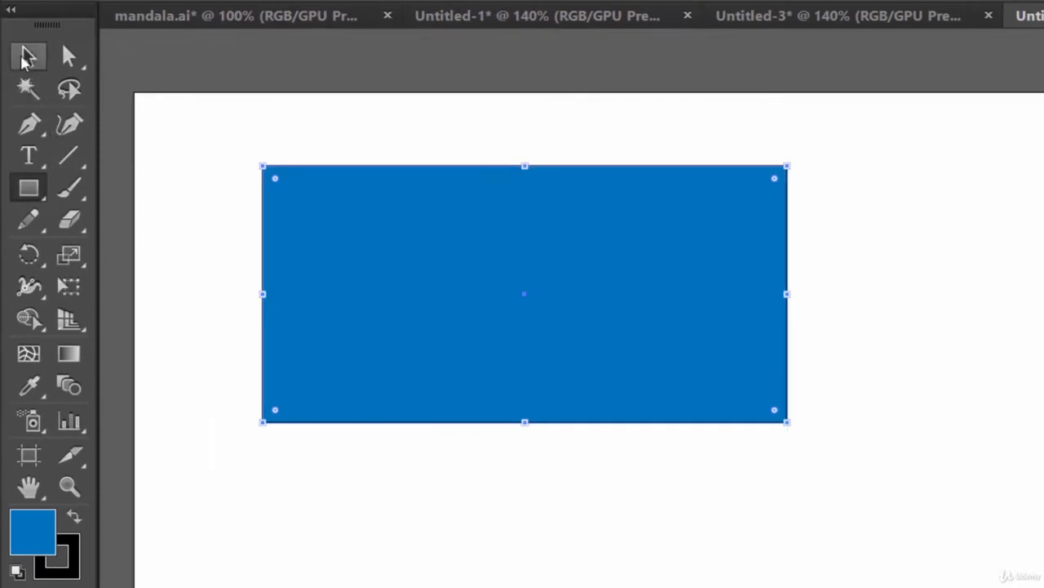
pyautogui.click(27, 58)
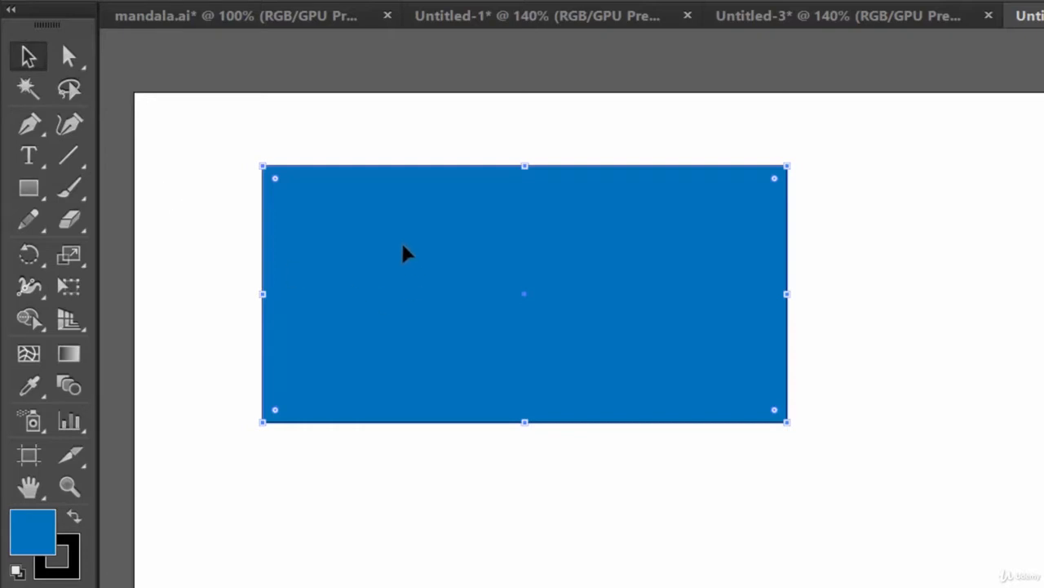
pyautogui.moveTo(383, 257); pyautogui.dragTo(323, 217)
pyautogui.moveTo(391, 208); pyautogui.dragTo(431, 291)
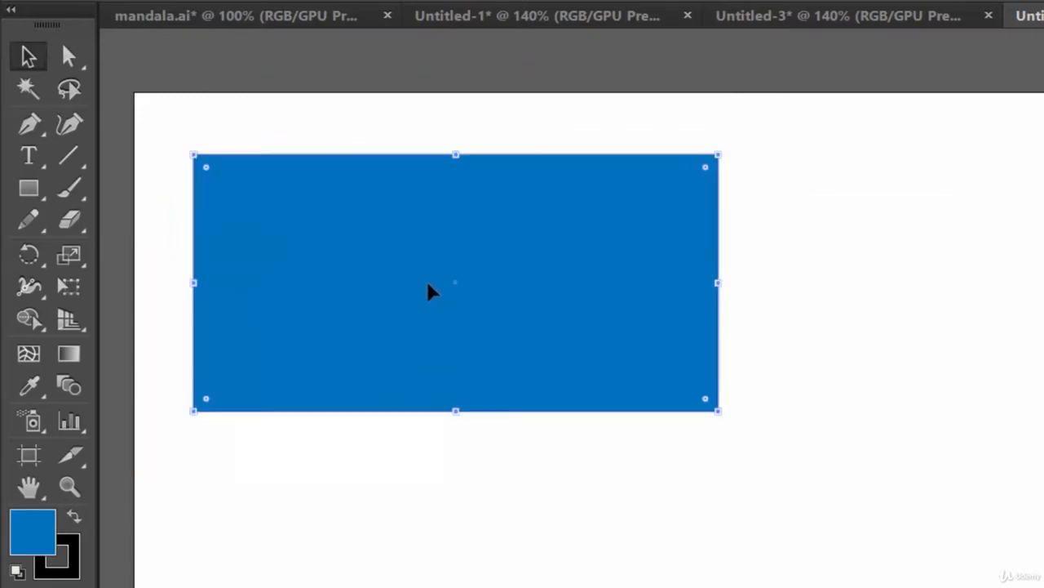
# - Draw a tall rounded rectangle to the right of the rectangle and shift it down and to the right
pyautogui.click(35, 192)
pyautogui.click(155, 221)
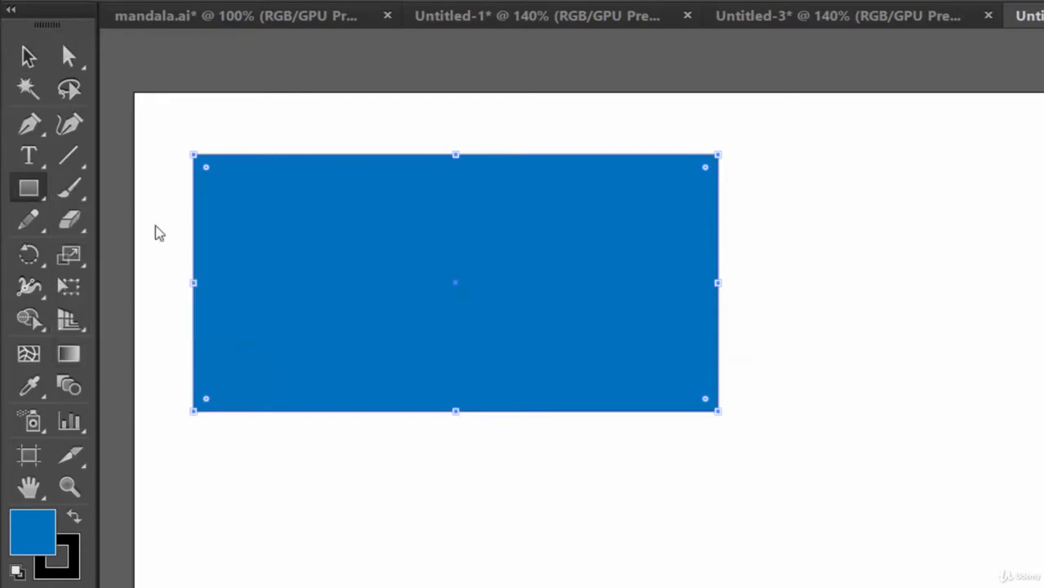
pyautogui.moveTo(840, 240); pyautogui.dragTo(1043, 552)
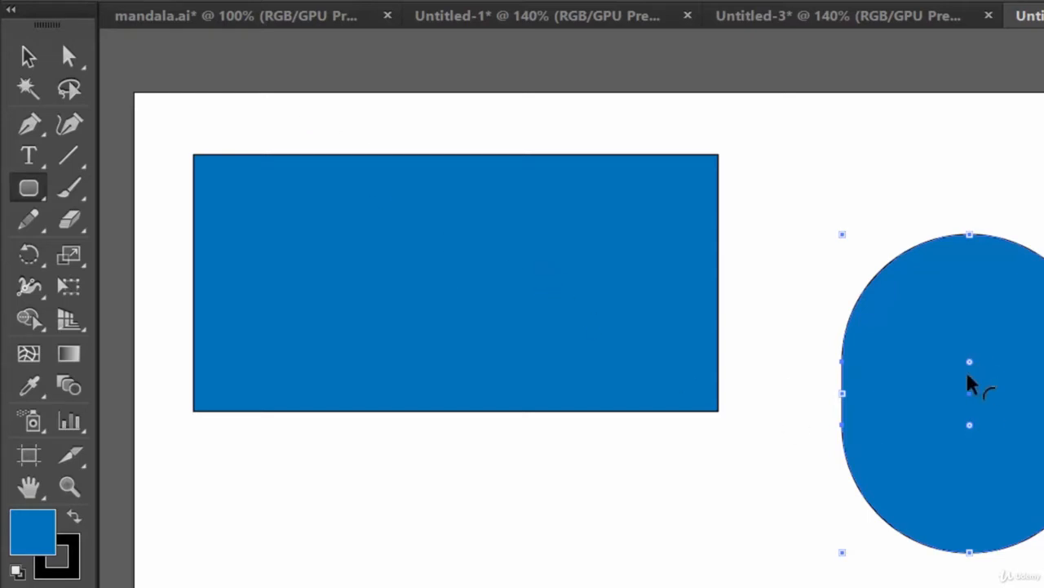
pyautogui.click(29, 59)
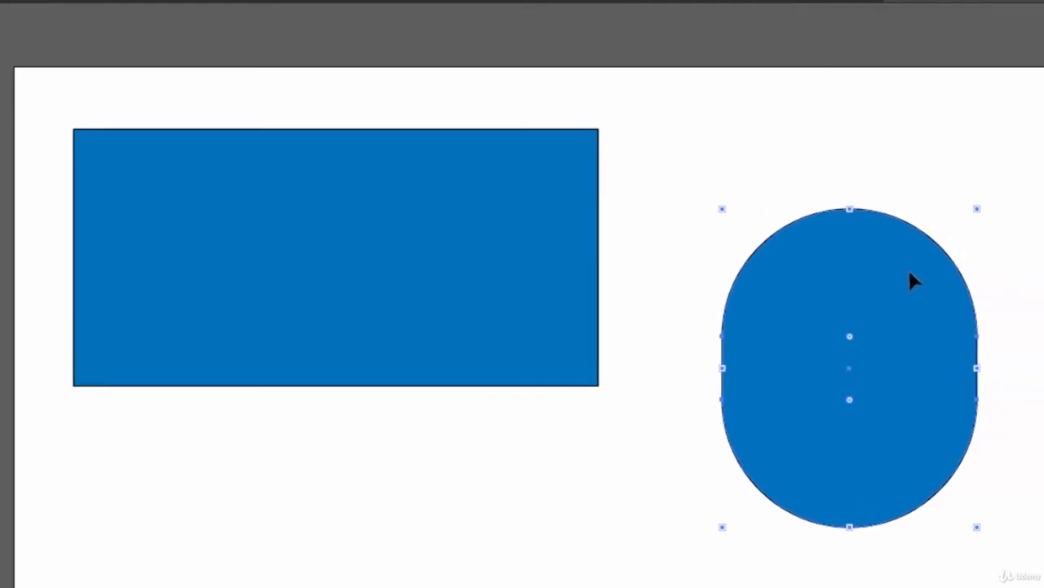
pyautogui.moveTo(883, 372); pyautogui.dragTo(933, 446)
# - Move the rectangle around the canvas and leave it at the artboard's upper edge, left of the rounded rectangle
pyautogui.moveTo(375, 246); pyautogui.dragTo(511, 262)
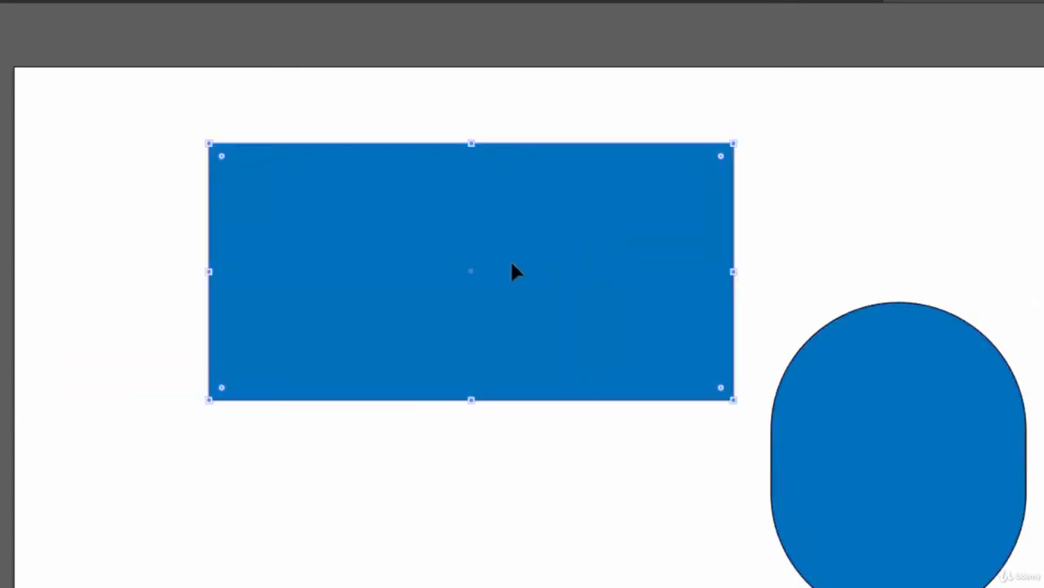
pyautogui.moveTo(365, 246); pyautogui.dragTo(161, 223)
pyautogui.moveTo(267, 248); pyautogui.dragTo(425, 180)
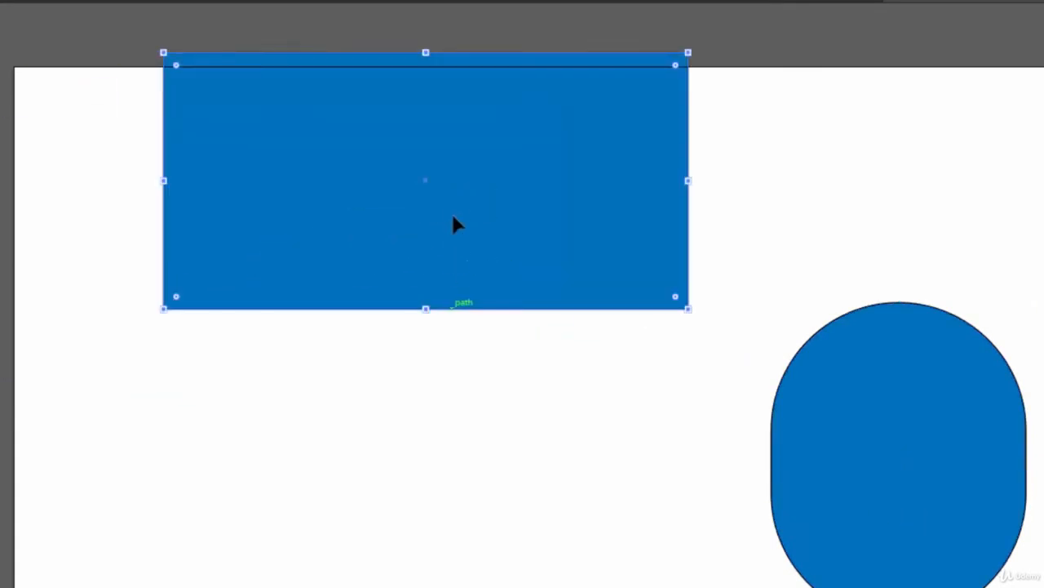
pyautogui.moveTo(473, 206); pyautogui.dragTo(470, 334)
pyautogui.moveTo(471, 277); pyautogui.dragTo(458, 195)
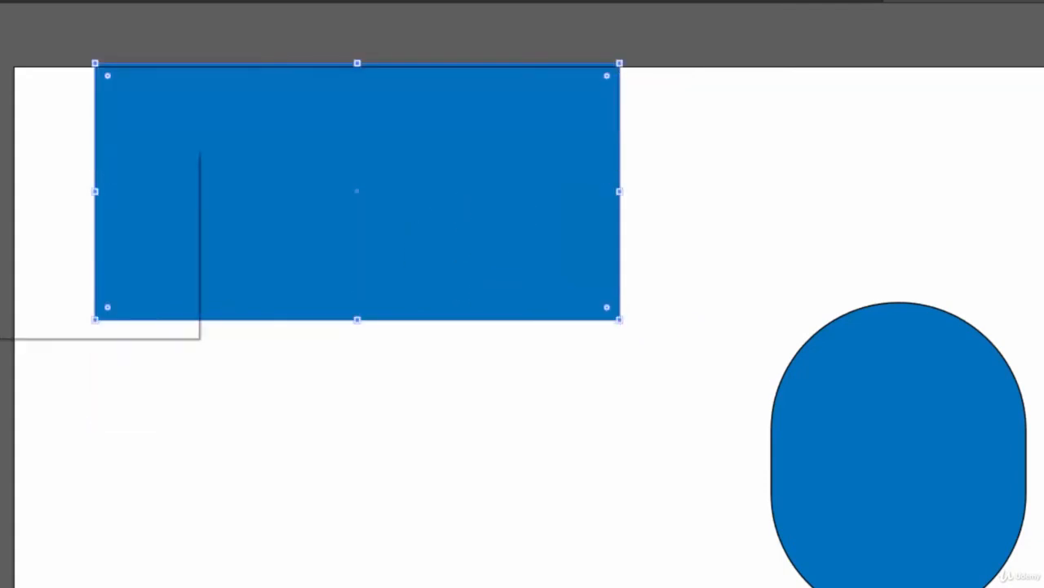
# - Draw a wide ellipse below the rectangle with the Ellipse tool
pyautogui.click(7, 226)
pyautogui.moveTo(181, 412); pyautogui.dragTo(579, 517)
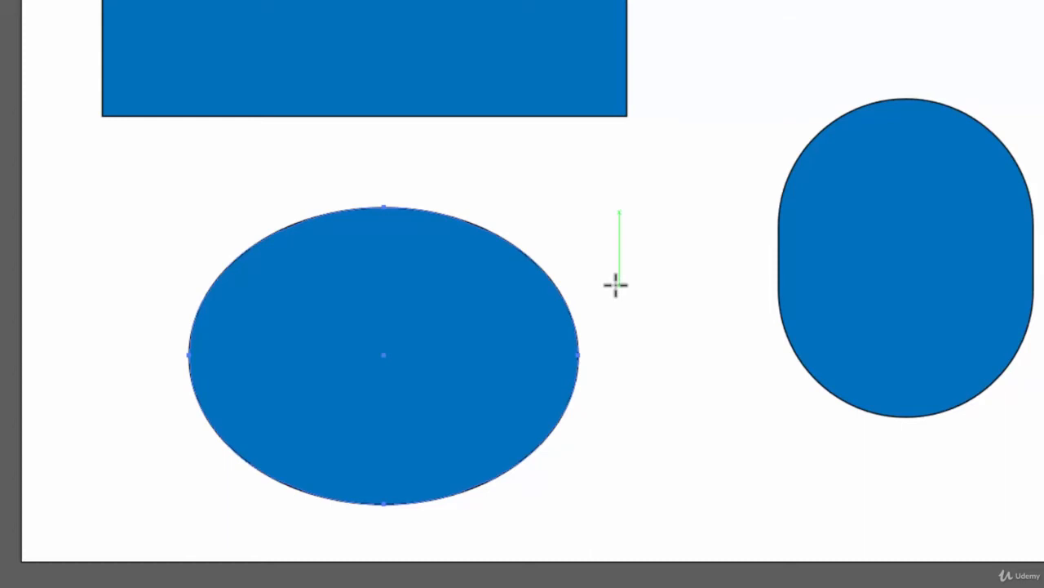
# - Nudge the ellipse to the right in small increments toward the rounded rectangle
pyautogui.press('Right')
pyautogui.press('Right')
pyautogui.press('Right')
pyautogui.press('Right')
pyautogui.press('Right')
pyautogui.press('Right')
pyautogui.press('Right')
pyautogui.press('Right')
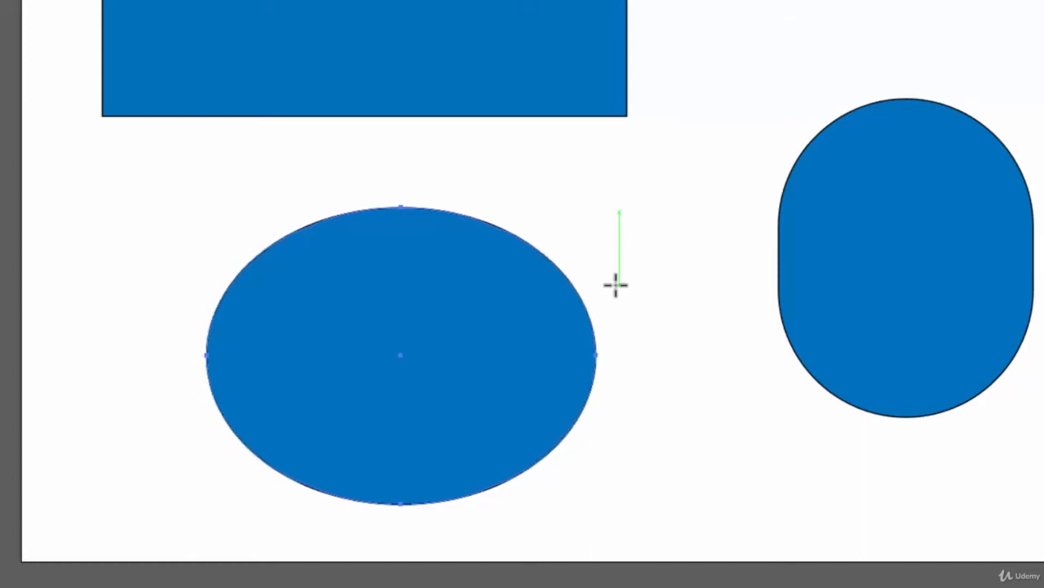
pyautogui.press('Right')
pyautogui.press('Right')
pyautogui.press('Right')
pyautogui.press('Right')
pyautogui.press('Right')
pyautogui.press('Right')
pyautogui.press('Right')
pyautogui.press('Right')
pyautogui.press('Right')
pyautogui.press('Right')
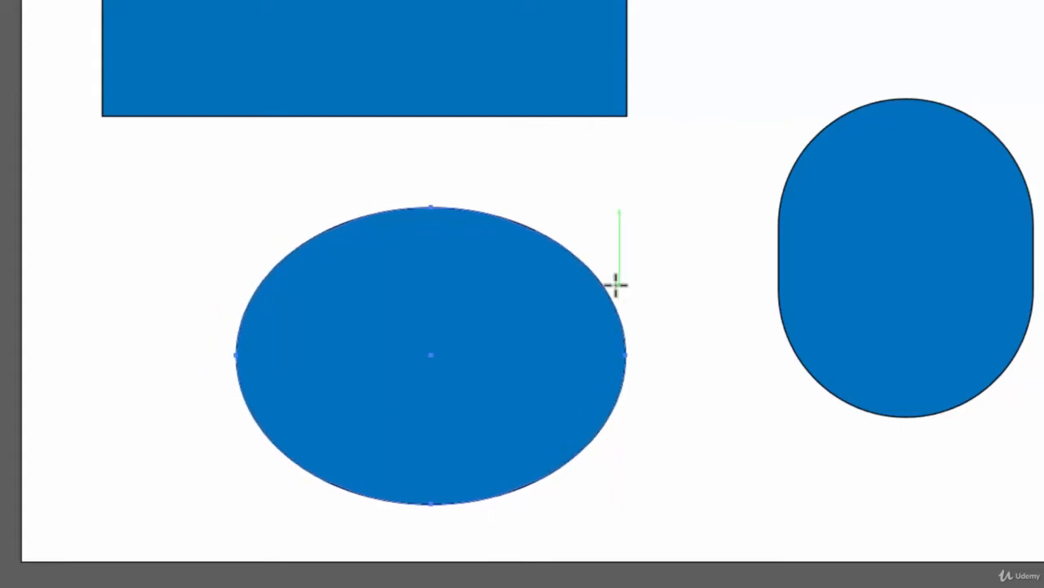
pyautogui.press('Right')
pyautogui.press('Right')
pyautogui.press('Right')
pyautogui.press('Right')
pyautogui.press('Right')
pyautogui.press('Right')
pyautogui.press('Right')
pyautogui.press('Right')
pyautogui.press('Right')
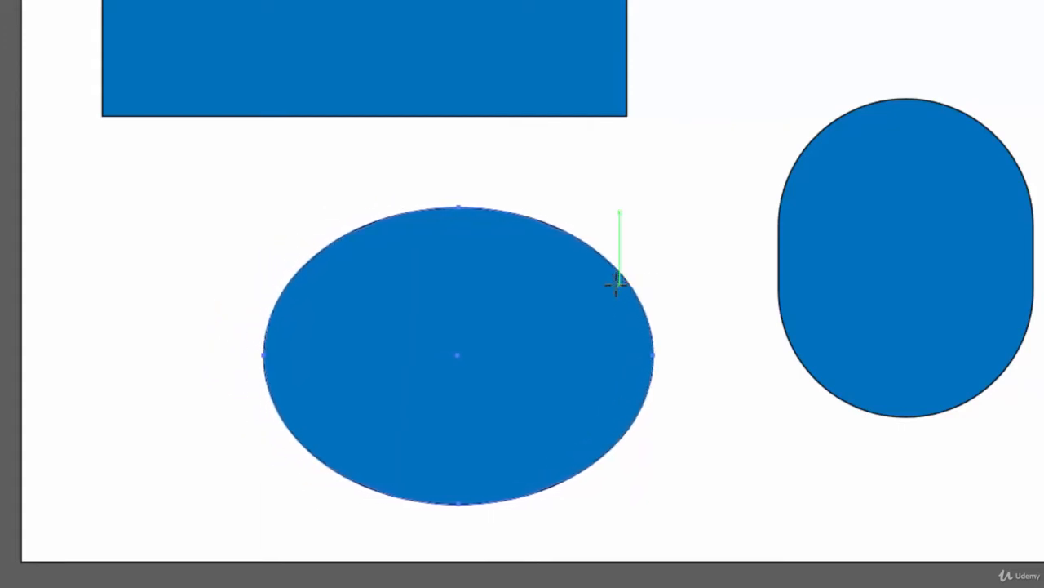
pyautogui.press('Right')
pyautogui.press('Right')
pyautogui.press('Right')
pyautogui.press('Right')
pyautogui.press('Right')
pyautogui.press('Right')
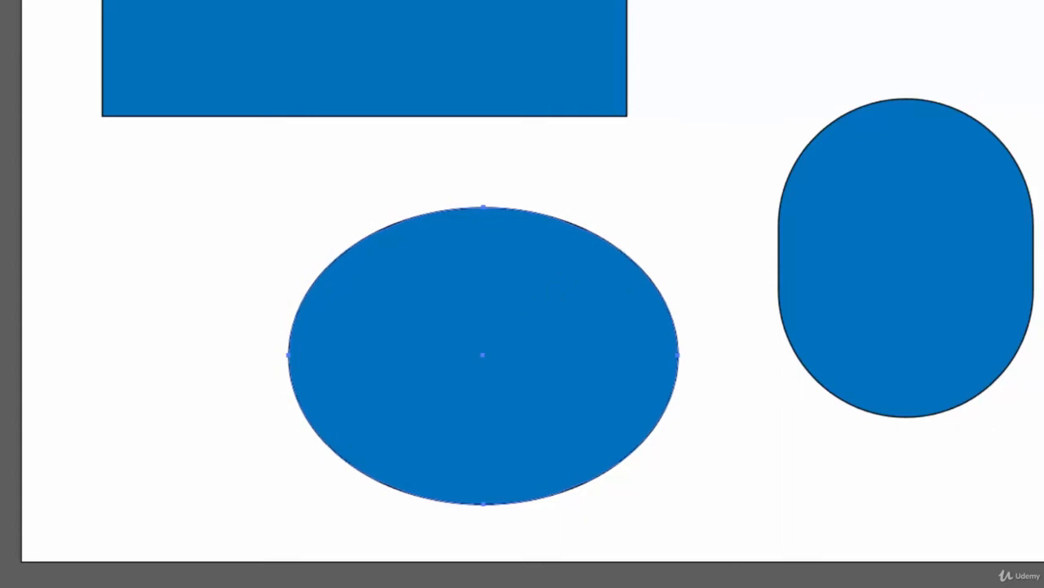
# - Reposition the ellipse with the Selection tool, placing it just below the rectangle's left part
pyautogui.press('v')
pyautogui.moveTo(643, 315); pyautogui.dragTo(778, 125)
pyautogui.moveTo(648, 184); pyautogui.dragTo(423, 251)
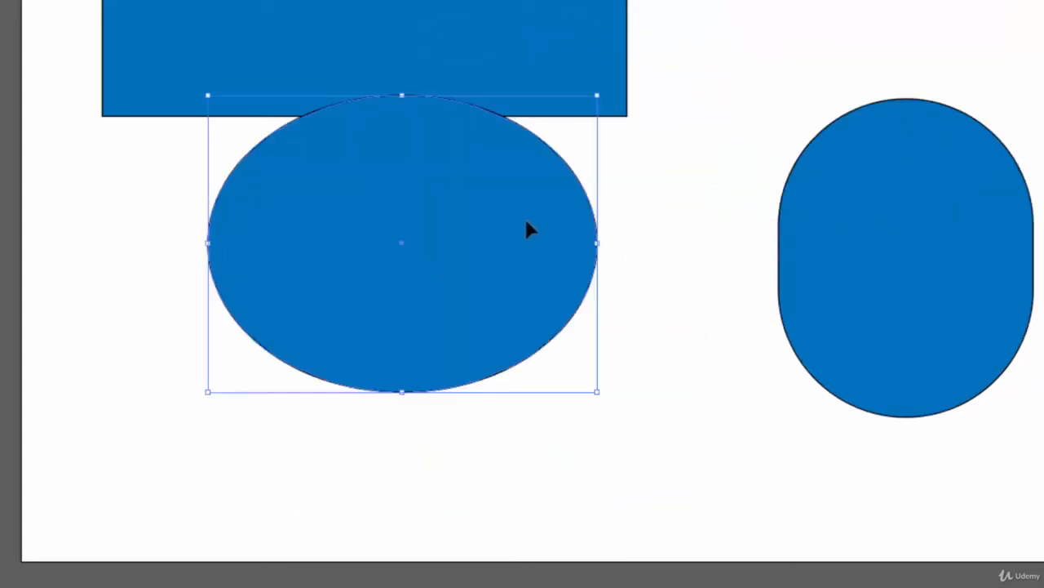
pyautogui.moveTo(530, 207); pyautogui.dragTo(445, 356)
pyautogui.moveTo(421, 411); pyautogui.dragTo(417, 329)
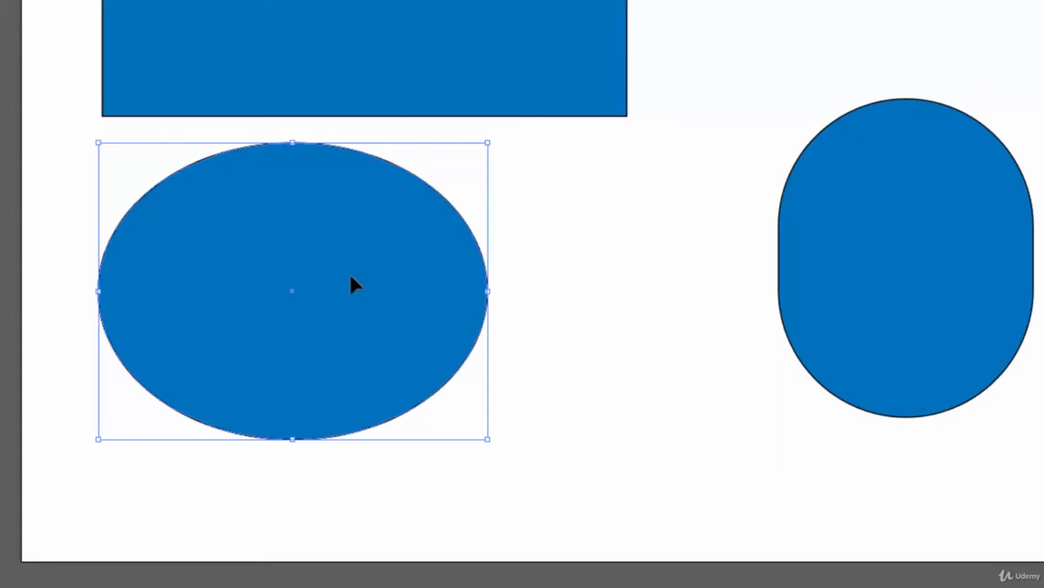
# - Move the ellipse over the rounded rectangle and back below the rectangle, leaving nothing selected
pyautogui.moveTo(352, 278); pyautogui.dragTo(851, 215)
pyautogui.hotkey('ctrl', 'shift', 'a')
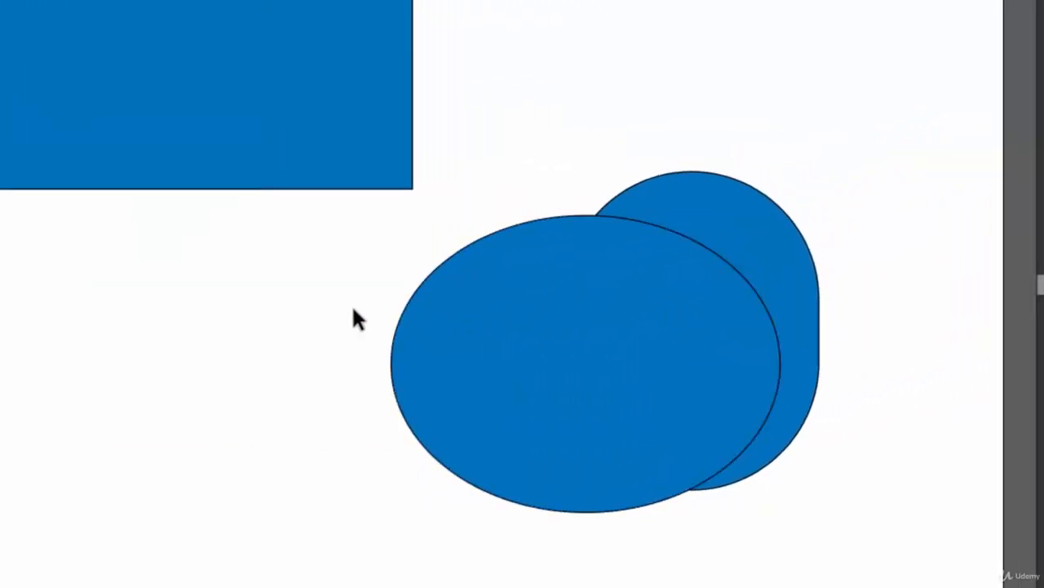
pyautogui.moveTo(541, 338); pyautogui.dragTo(20, 337)
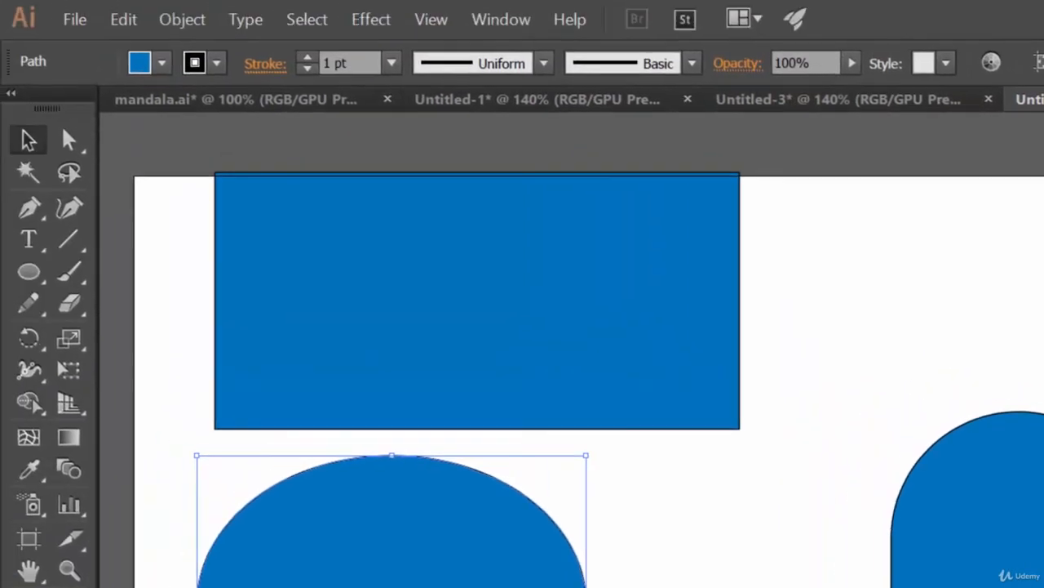
pyautogui.click(766, 560)
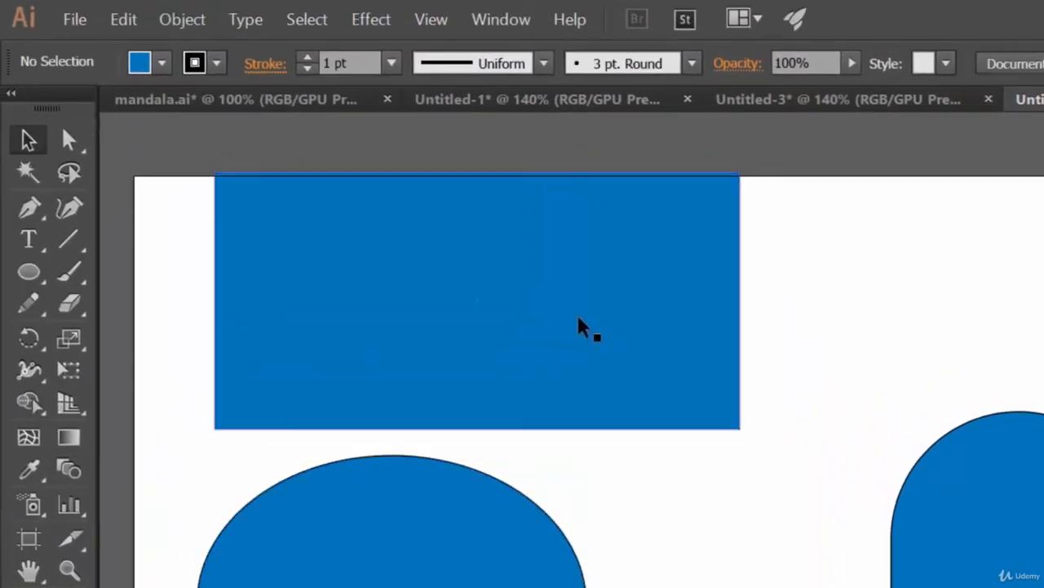
# - Move the rectangle right and down from the artboard's upper edge, and shift the rounded rectangle farther down and right
pyautogui.moveTo(583, 326); pyautogui.dragTo(700, 396)
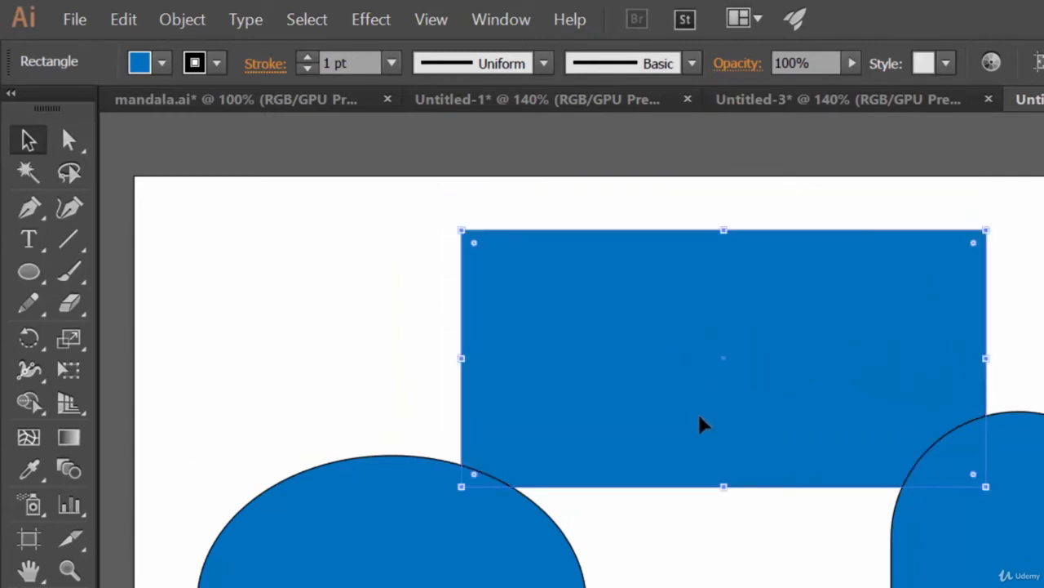
pyautogui.moveTo(655, 353); pyautogui.dragTo(614, 334)
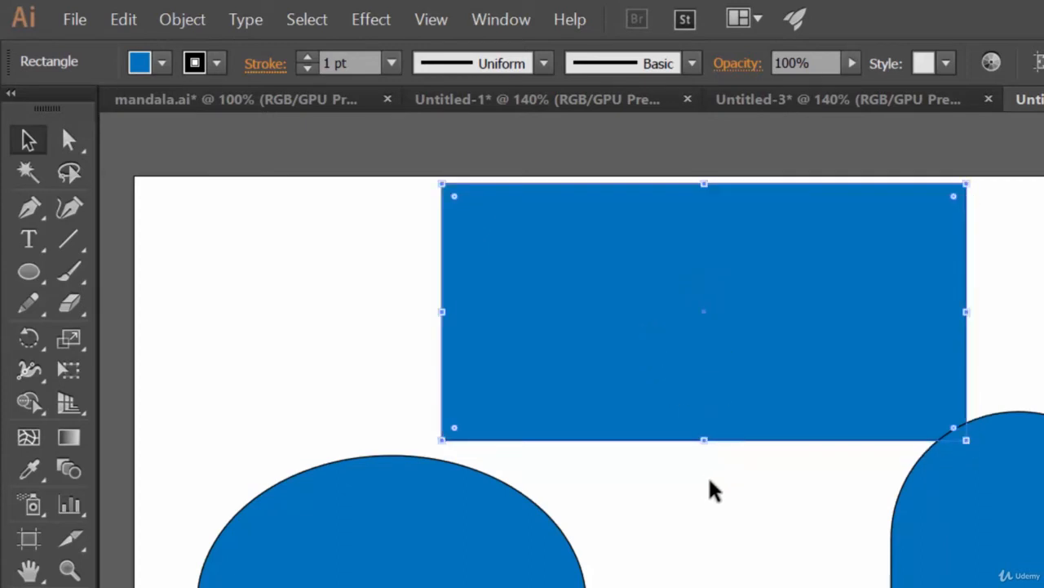
pyautogui.moveTo(982, 540); pyautogui.dragTo(1043, 587)
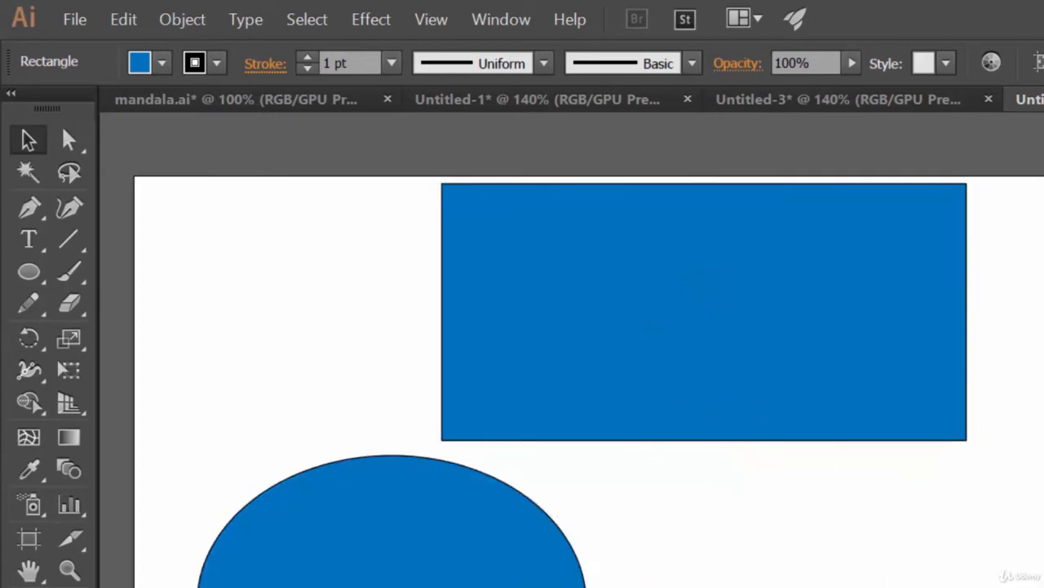
pyautogui.moveTo(698, 317); pyautogui.dragTo(607, 426)
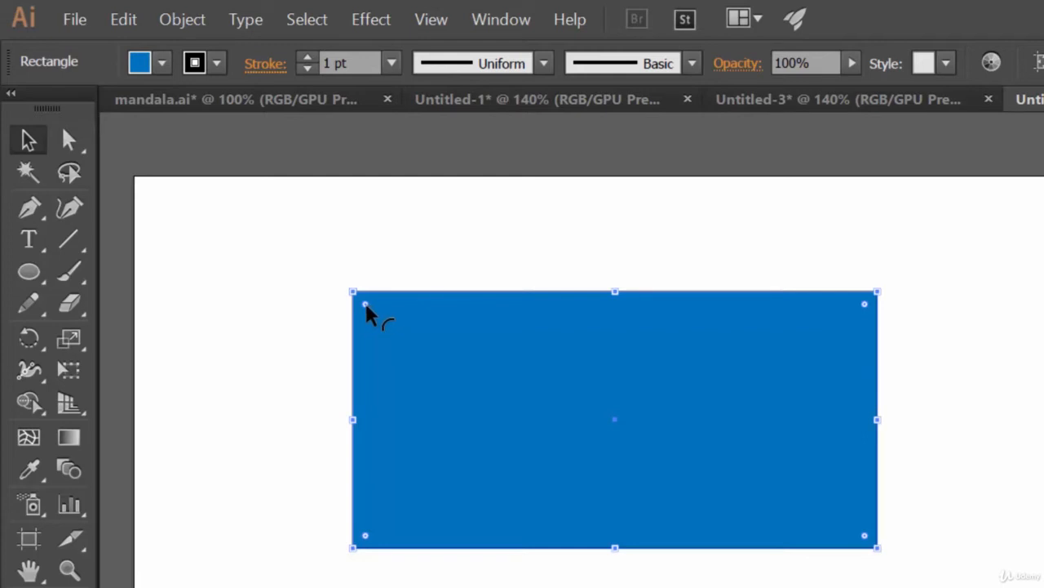
# - Round the rectangle's four corners to a radius of about 103 px and restore them to square corners
pyautogui.moveTo(365, 303); pyautogui.dragTo(500, 457)
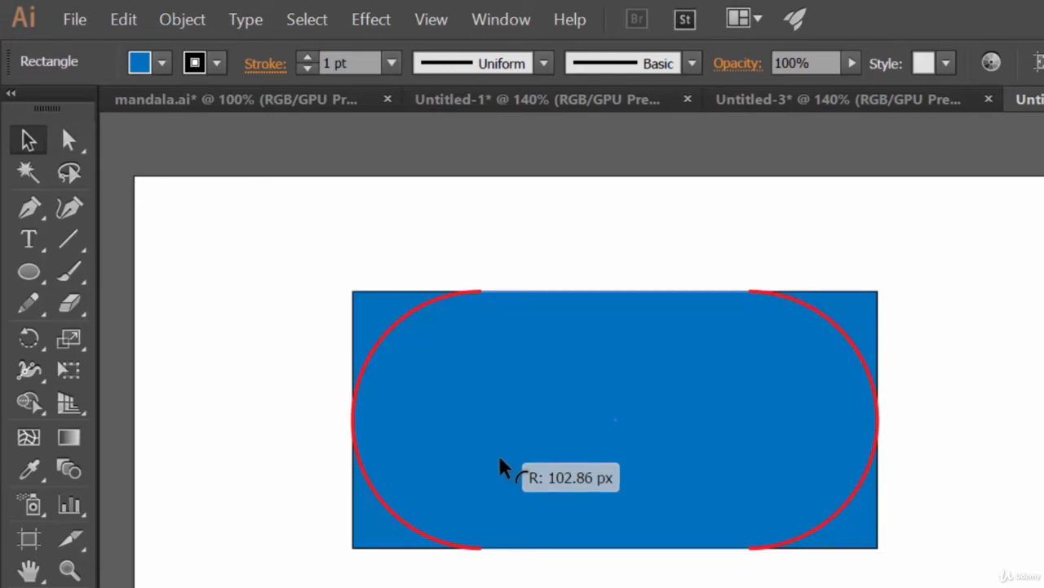
pyautogui.moveTo(501, 465); pyautogui.dragTo(497, 463)
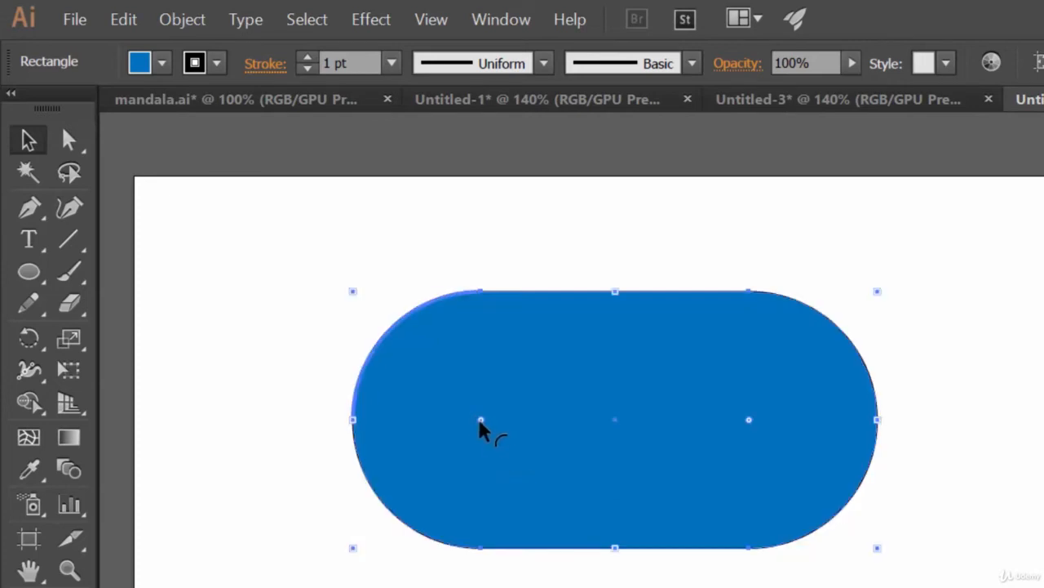
pyautogui.moveTo(482, 424); pyautogui.dragTo(343, 290)
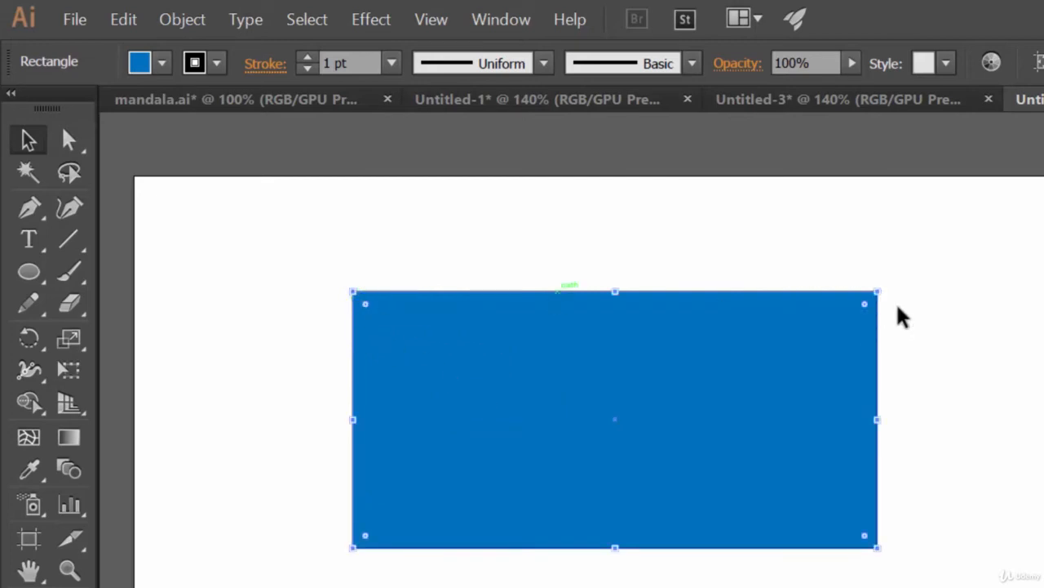
# - Rotate the rectangle clockwise and rescale it using its bounding box
pyautogui.moveTo(887, 289); pyautogui.dragTo(1043, 424)
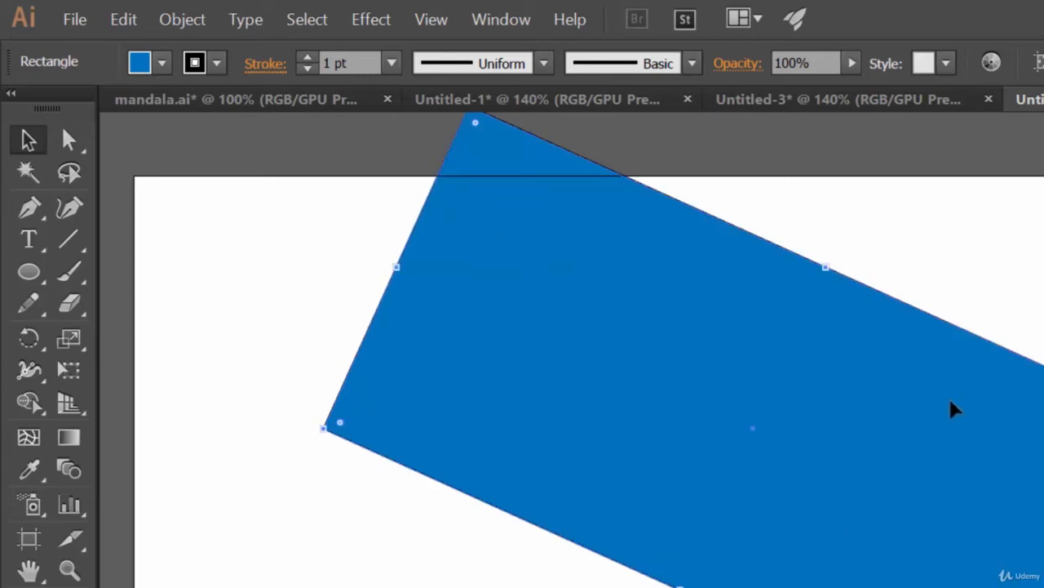
pyautogui.moveTo(907, 447); pyautogui.dragTo(819, 501)
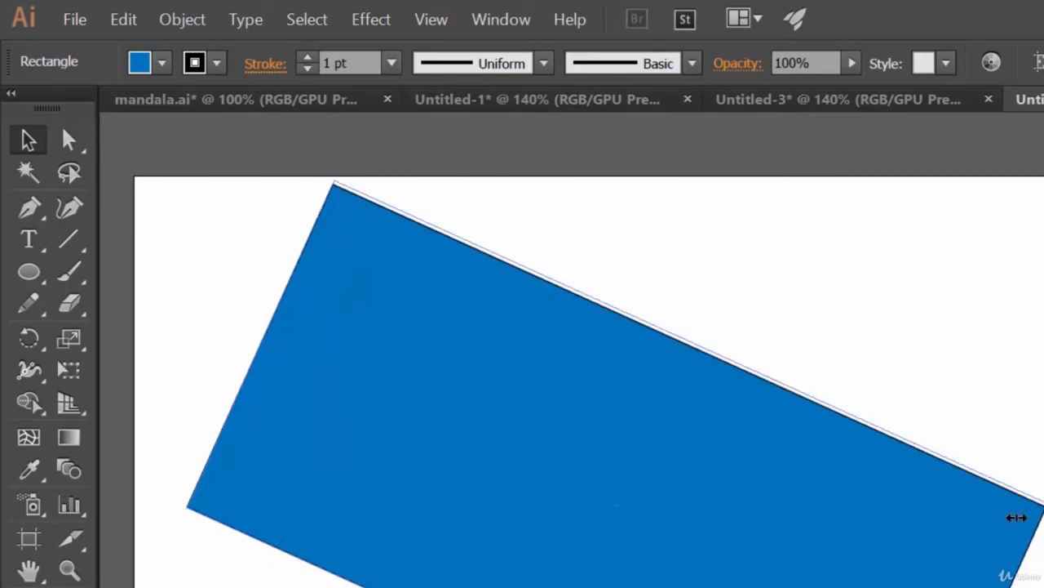
pyautogui.moveTo(1020, 516); pyautogui.dragTo(782, 538)
# - Move the rotated rectangle over the artboard's upper-left corner and the ellipse to the right of it
pyautogui.moveTo(681, 481); pyautogui.dragTo(676, 364)
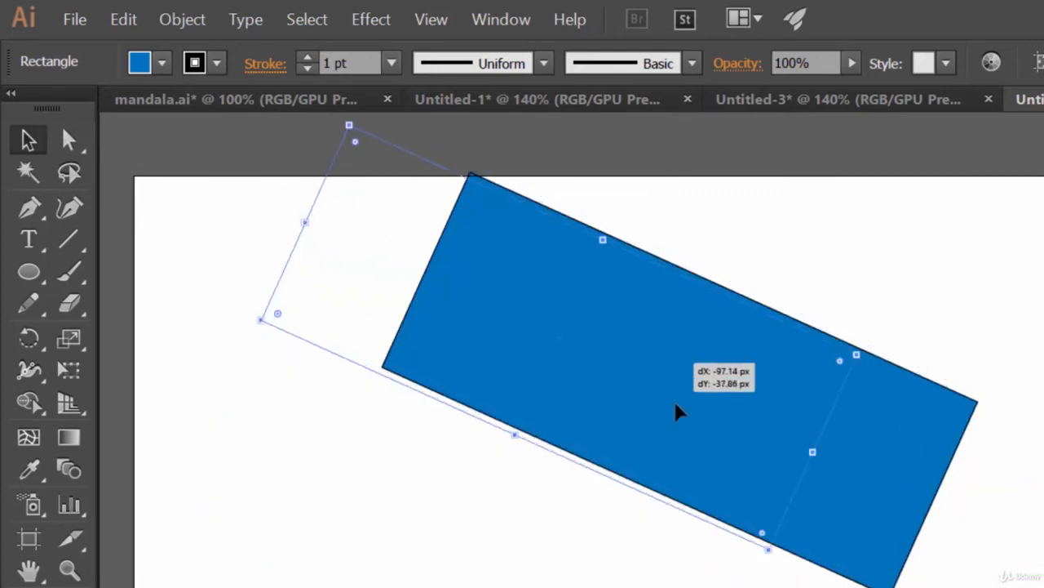
pyautogui.moveTo(684, 404); pyautogui.dragTo(467, 313)
pyautogui.moveTo(718, 585); pyautogui.dragTo(949, 392)
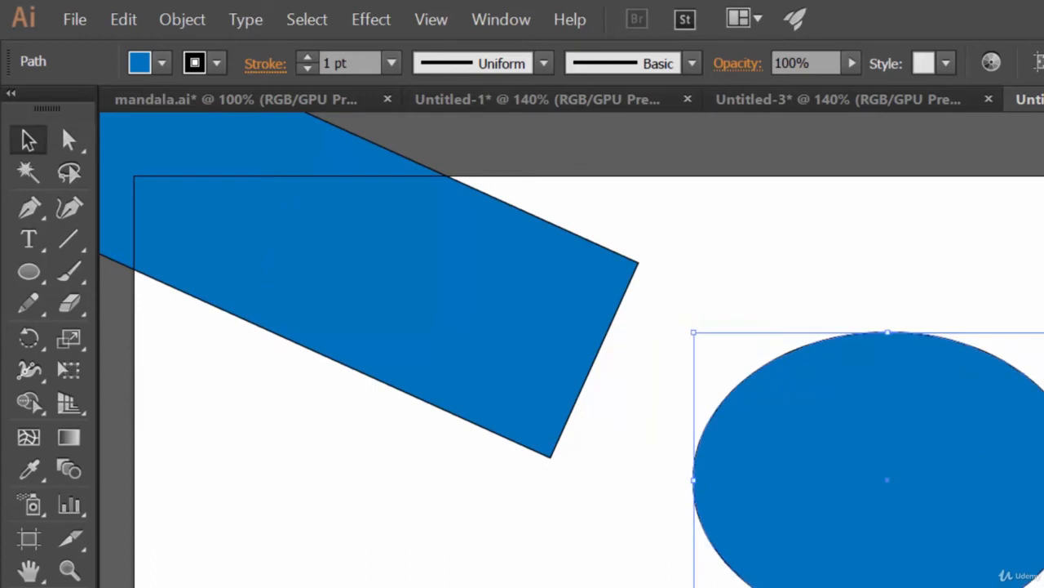
# - Enlarge the ellipse from its upper-right corner and move it left to overlap the rotated rectangle's end
pyautogui.moveTo(1010, 299); pyautogui.dragTo(516, 290)
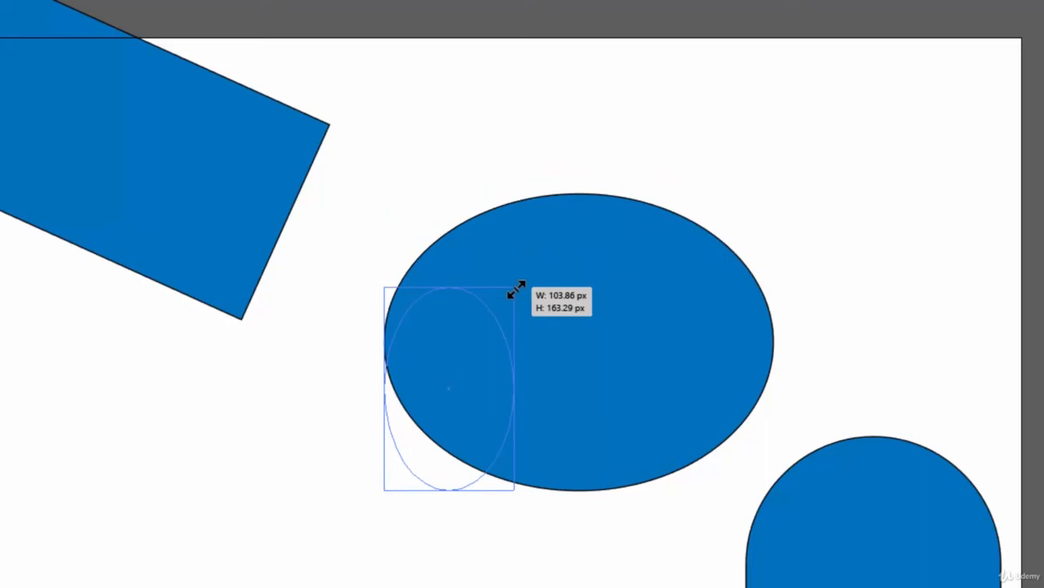
pyautogui.moveTo(516, 289); pyautogui.dragTo(942, 145)
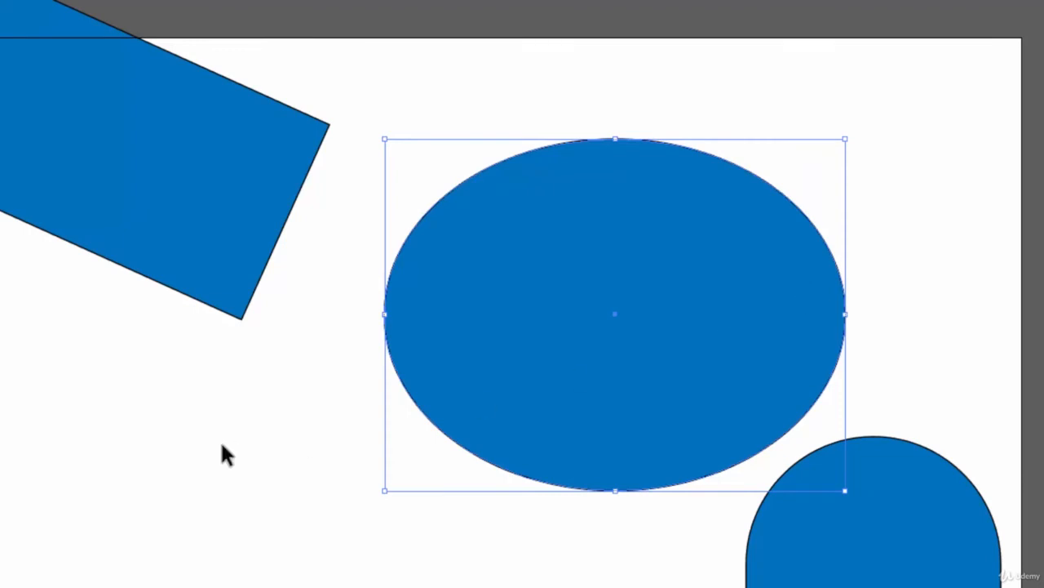
pyautogui.moveTo(667, 285); pyautogui.dragTo(495, 288)
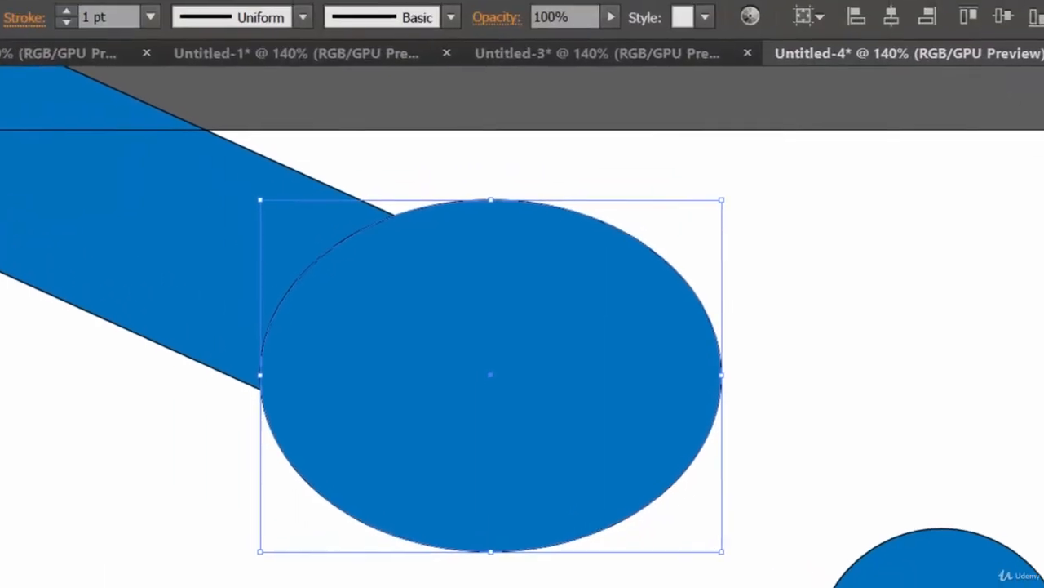
# - Hide the bounding box and move the ellipse to the right, clear of the rotated rectangle
pyautogui.click(225, 20)
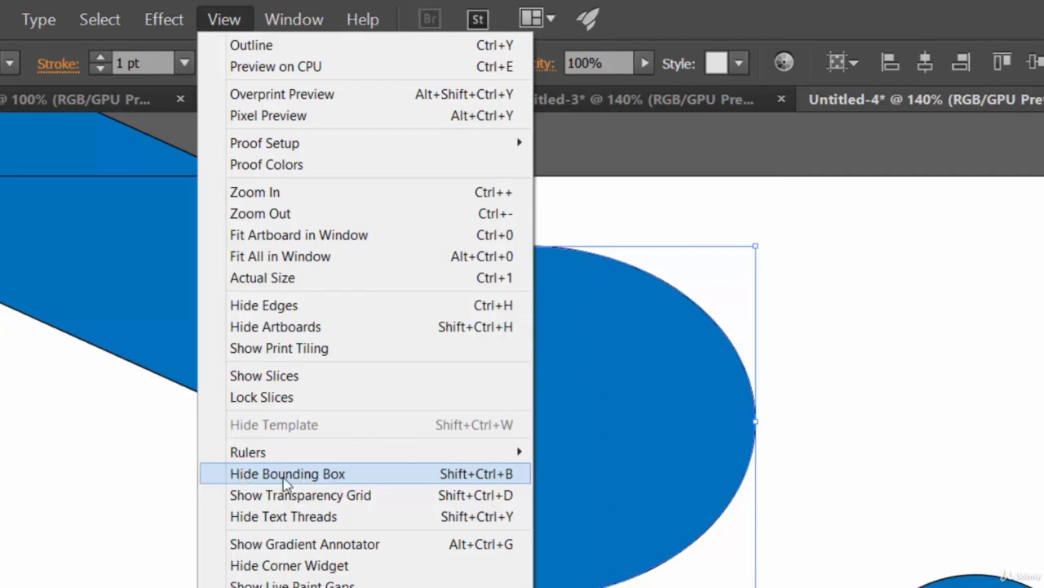
pyautogui.click(319, 480)
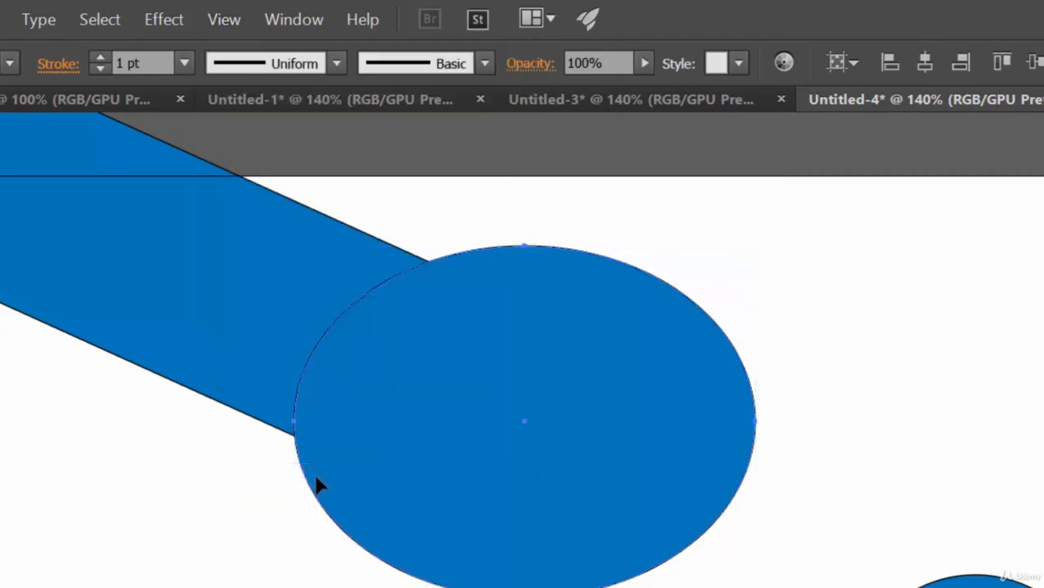
pyautogui.moveTo(535, 383); pyautogui.dragTo(716, 374)
pyautogui.moveTo(665, 398); pyautogui.dragTo(605, 411)
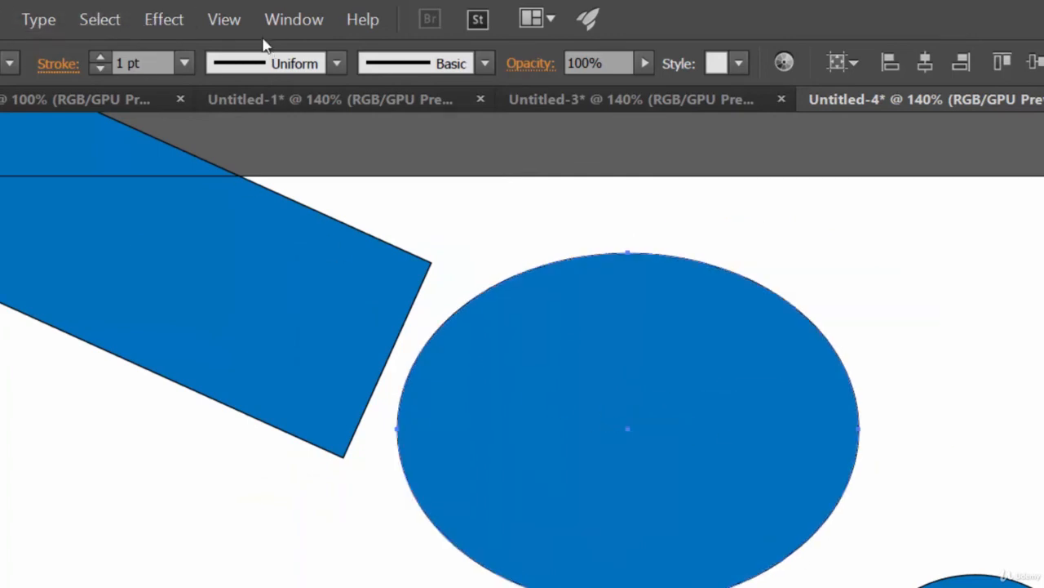
# - Show the bounding box, toggling it off and on once more, and move the ellipse farther right from the rectangle
pyautogui.click(225, 19)
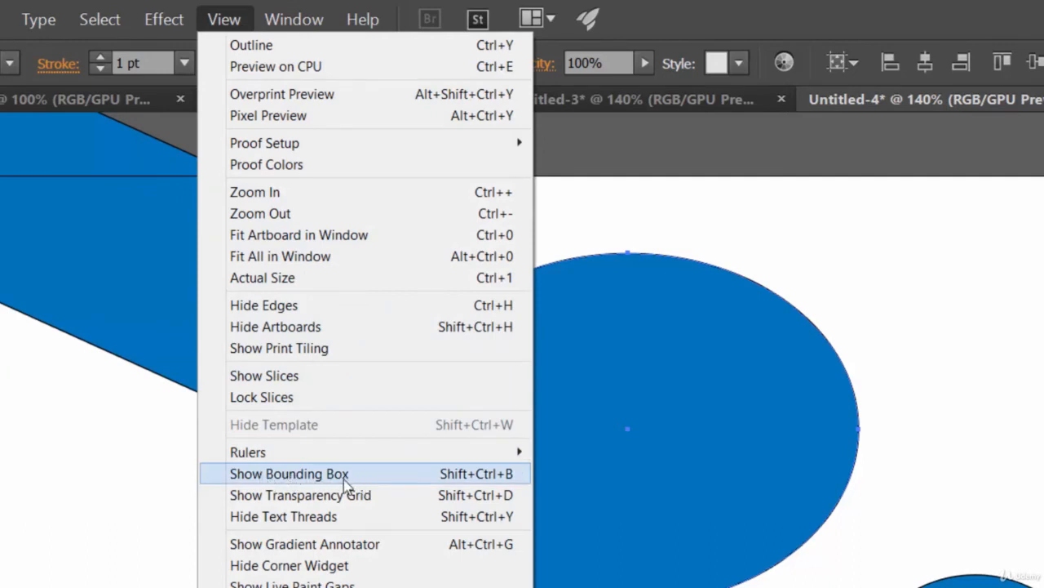
pyautogui.click(467, 479)
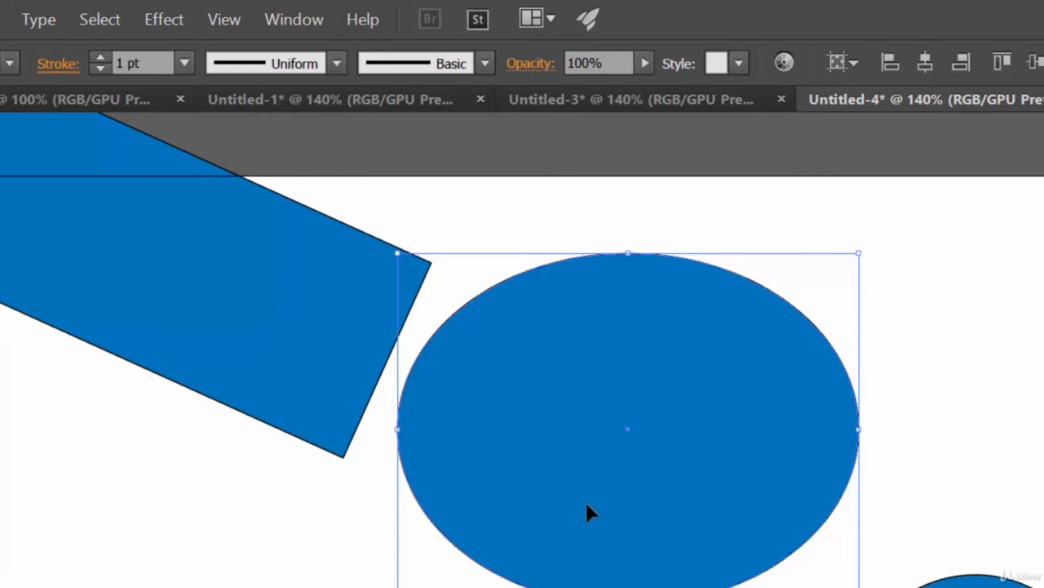
pyautogui.hotkey('ctrl', 'shift', 'b')
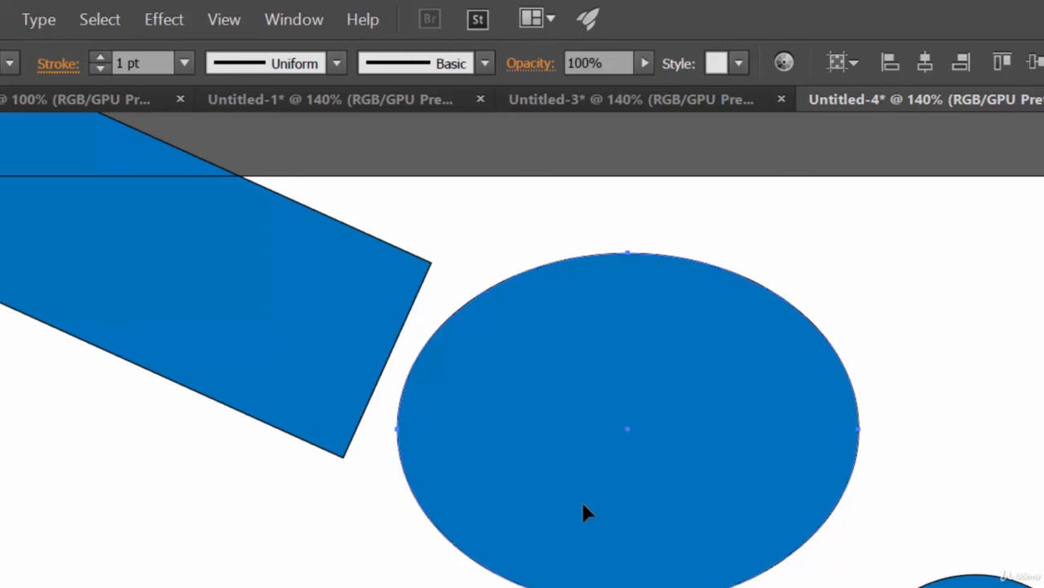
pyautogui.click(582, 505)
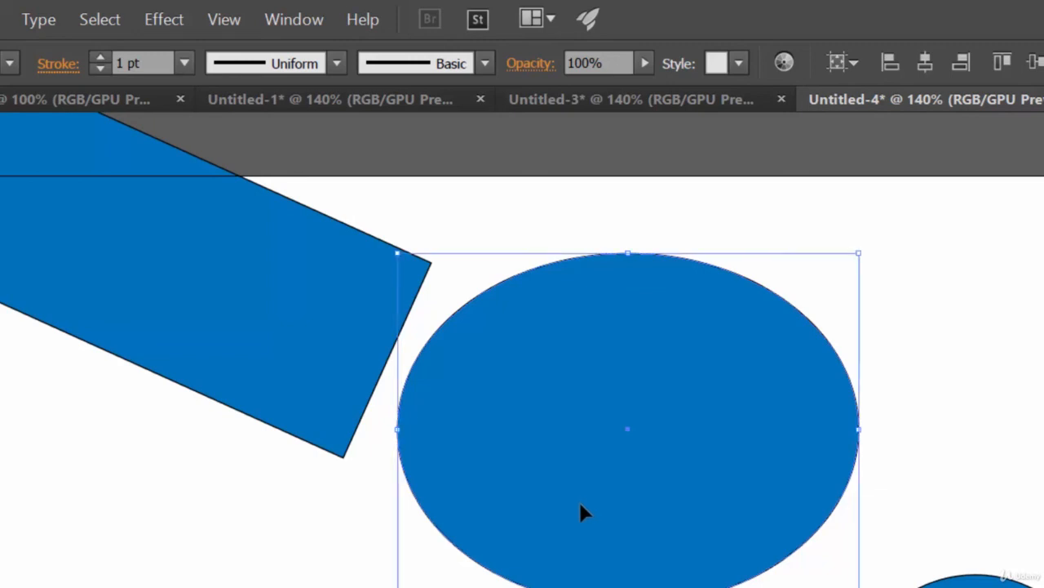
pyautogui.moveTo(578, 499); pyautogui.dragTo(671, 516)
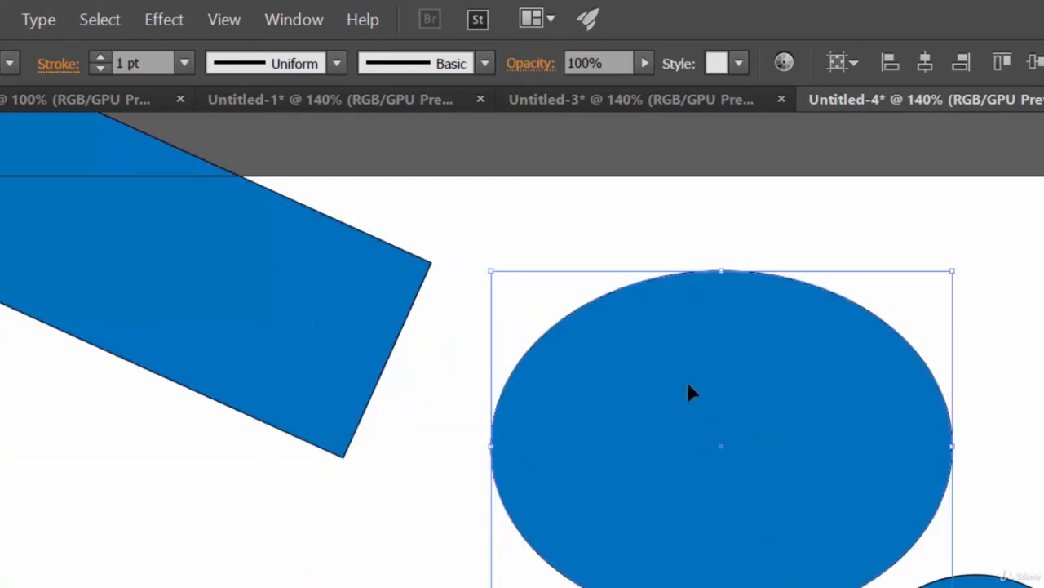
# - Hide the bounding box around the ellipse and show it again
pyautogui.click(219, 20)
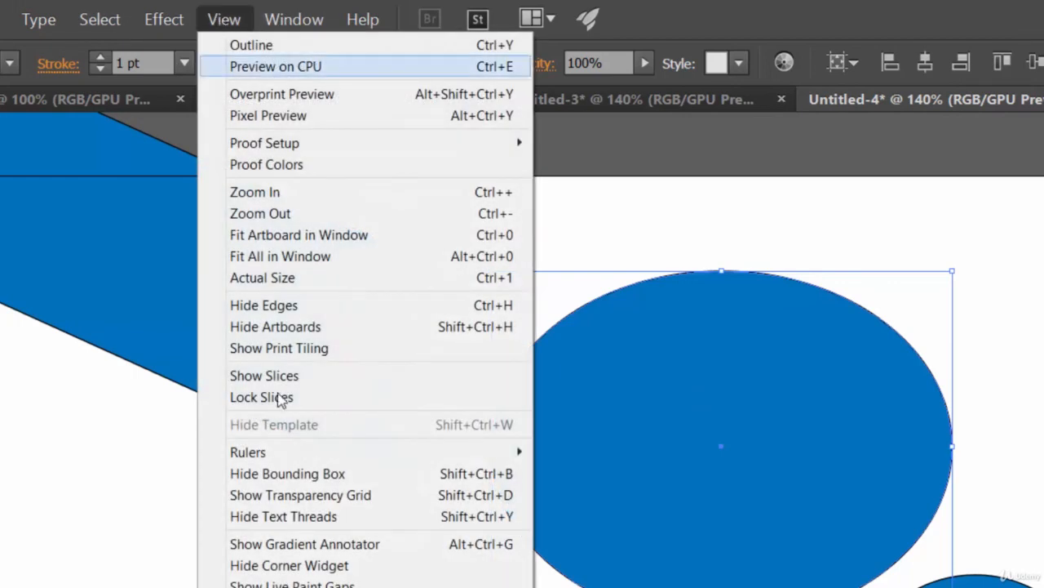
pyautogui.click(485, 476)
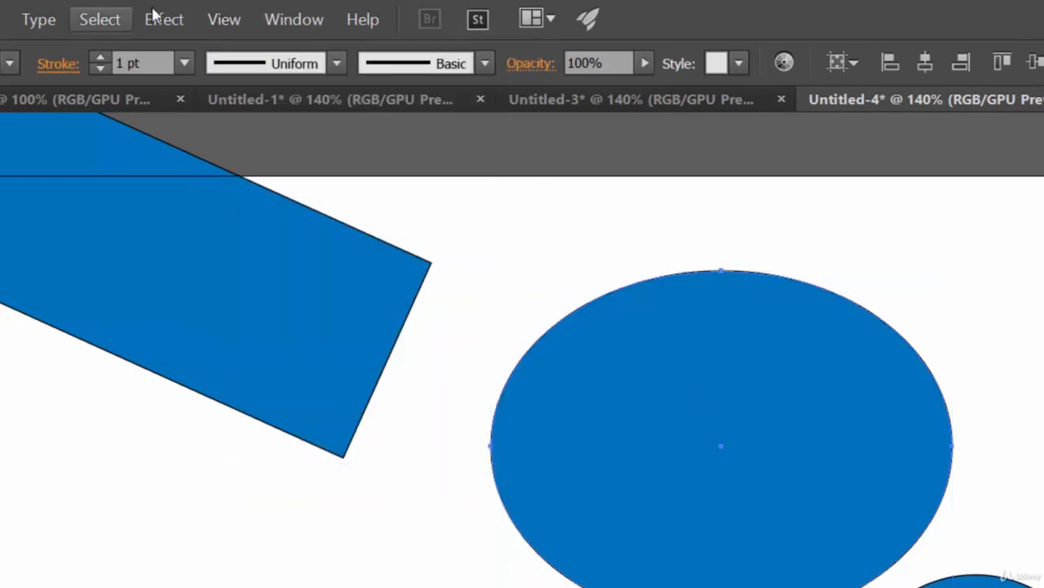
pyautogui.click(221, 23)
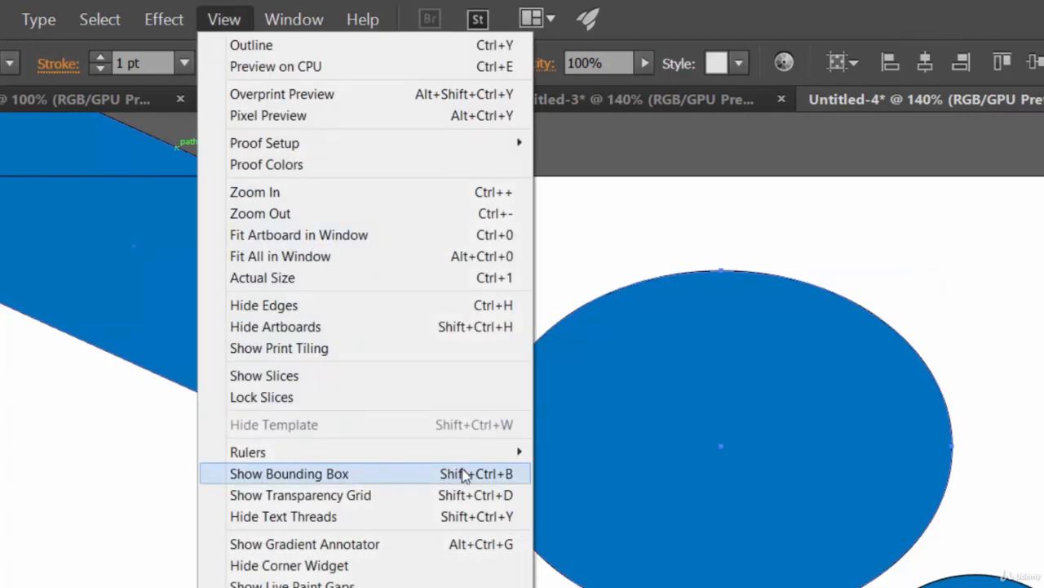
pyautogui.click(506, 476)
# - Move the ellipse slightly down and the rotated rectangle down and right onto the artboard, overlapping the ellipse's left side
pyautogui.moveTo(644, 425); pyautogui.dragTo(620, 507)
pyautogui.moveTo(272, 348); pyautogui.dragTo(427, 483)
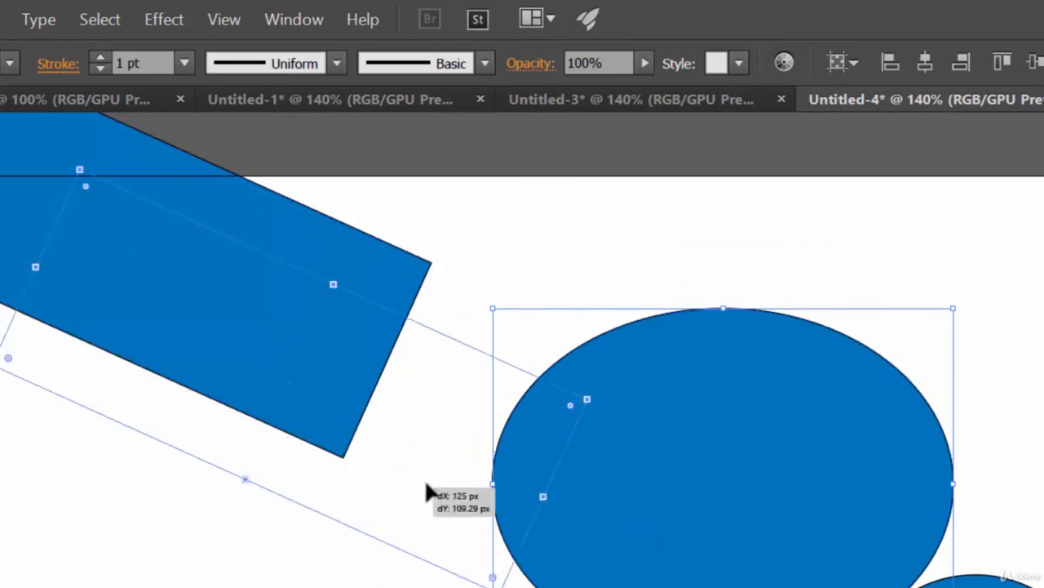
pyautogui.moveTo(281, 395); pyautogui.dragTo(353, 482)
pyautogui.moveTo(240, 372); pyautogui.dragTo(266, 396)
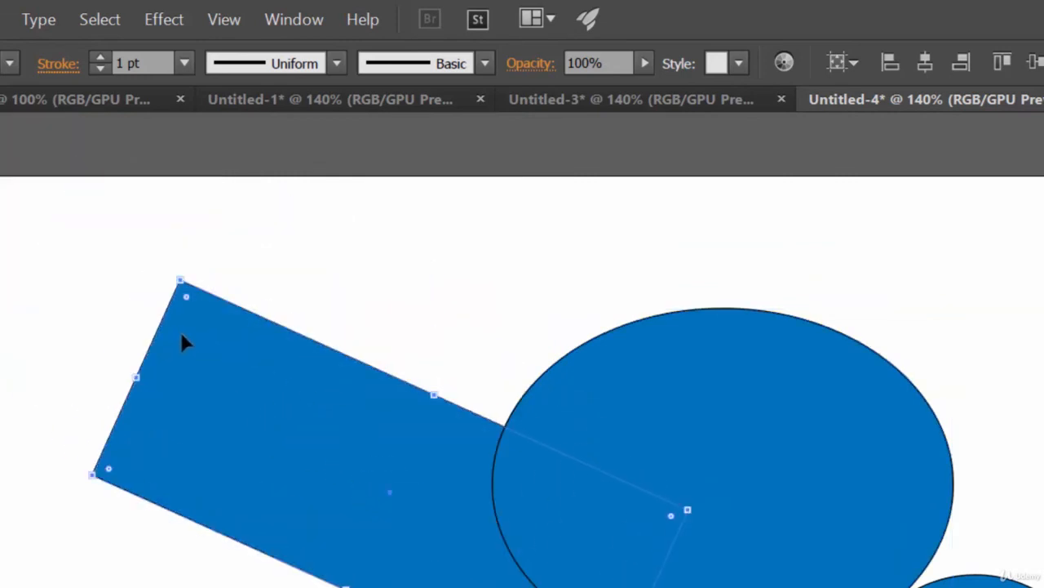
# - Round the rotated rectangle's corners fully, reduce them to a small radius, and move the rectangle up and left, still overlapping the ellipse
pyautogui.moveTo(185, 300); pyautogui.dragTo(275, 528)
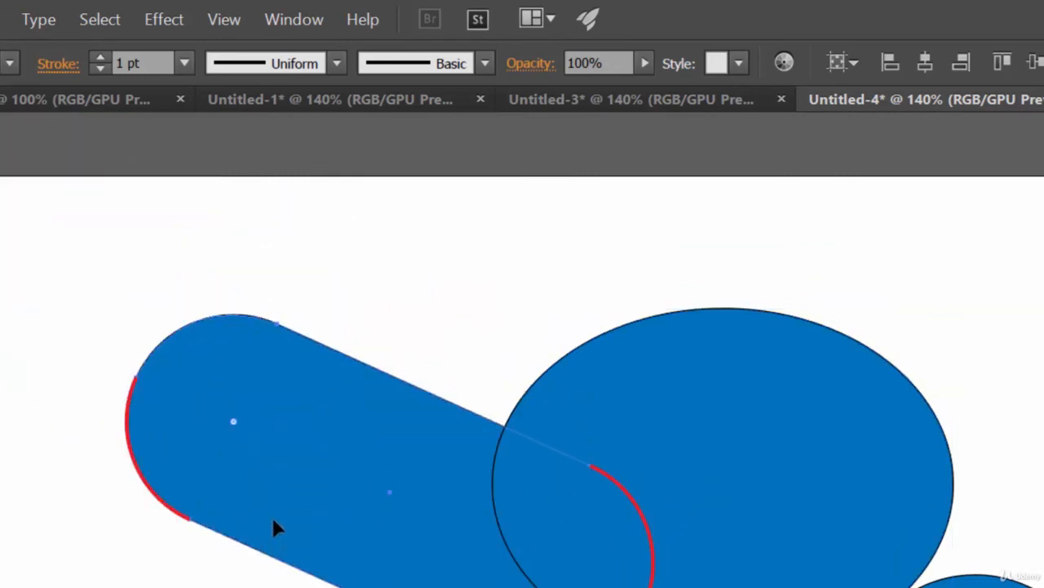
pyautogui.moveTo(237, 414); pyautogui.dragTo(228, 294)
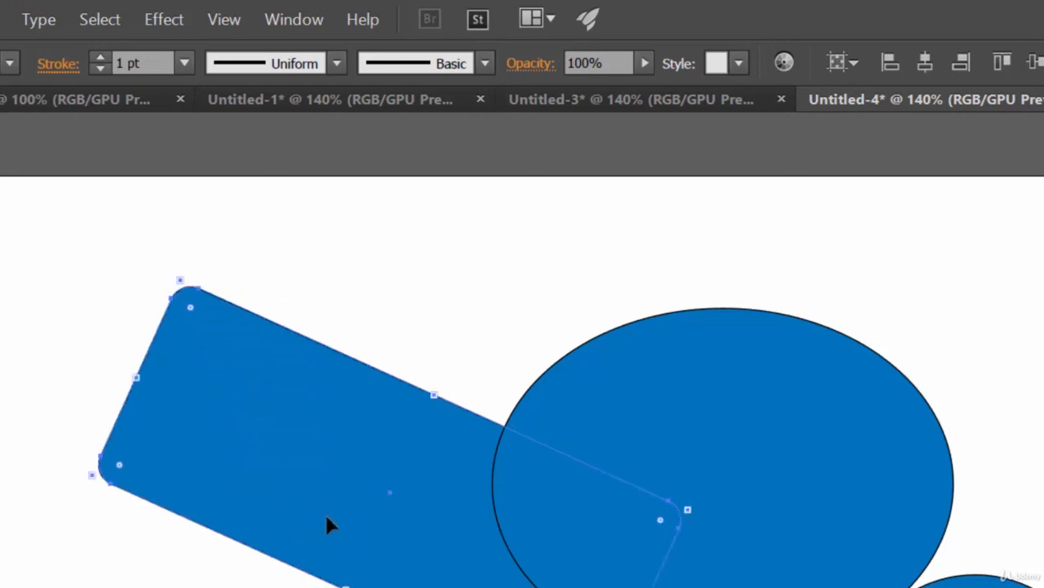
pyautogui.moveTo(228, 359); pyautogui.dragTo(344, 499)
pyautogui.moveTo(345, 499); pyautogui.dragTo(247, 359)
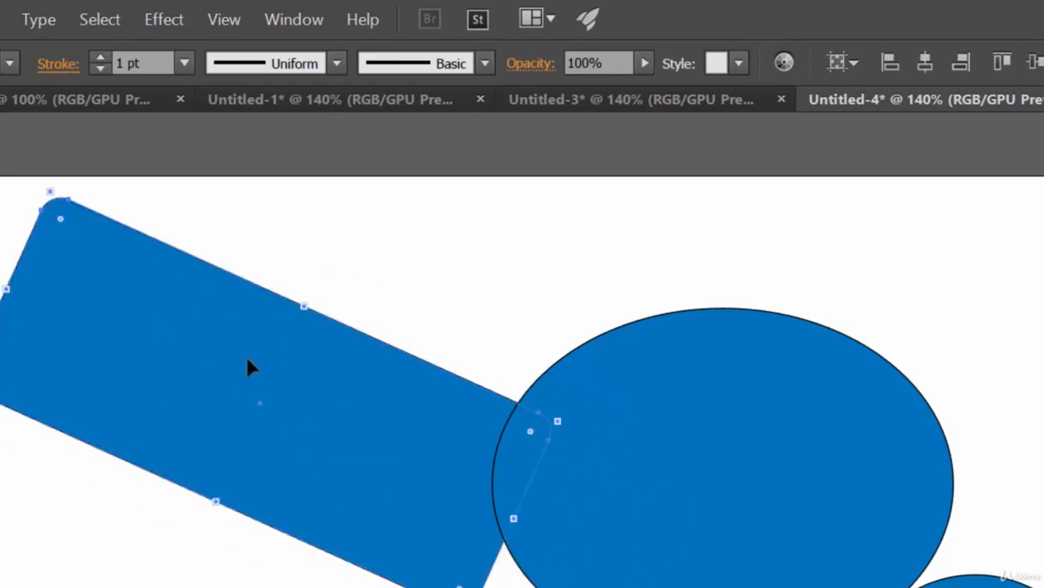